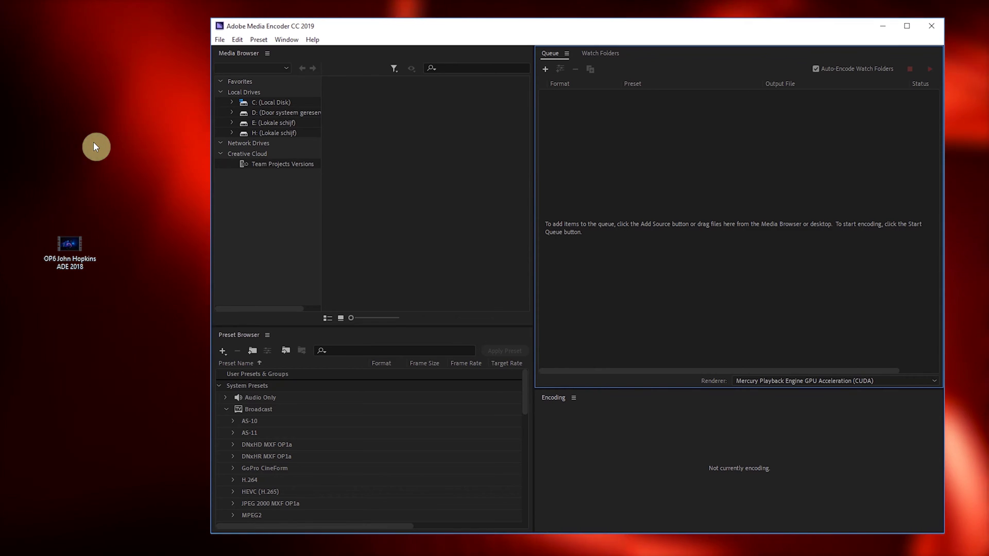
Inspect the desktop video file's properties, then close the properties window.
{"action": "left_click", "coordinate": [70, 251]}
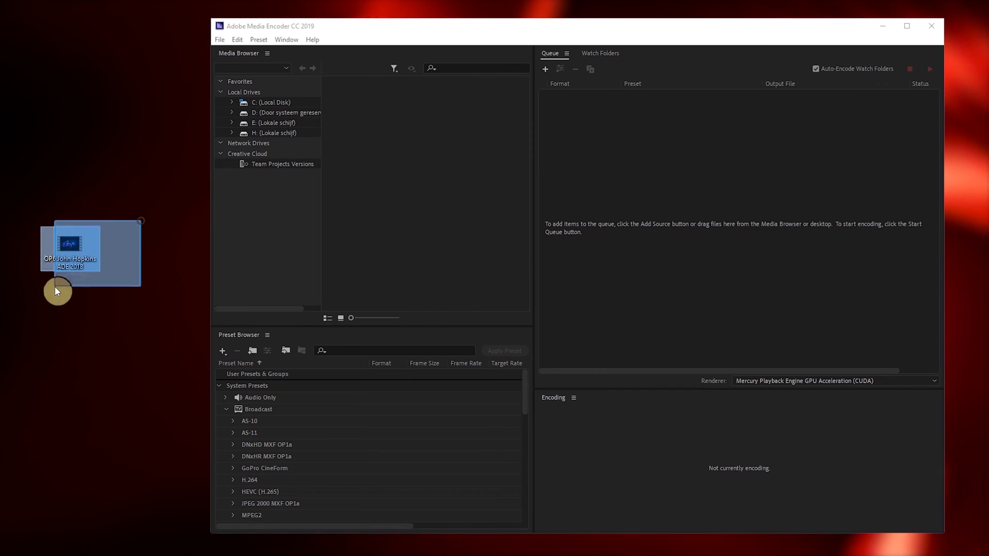
{"action": "right_click", "coordinate": [72, 241]}
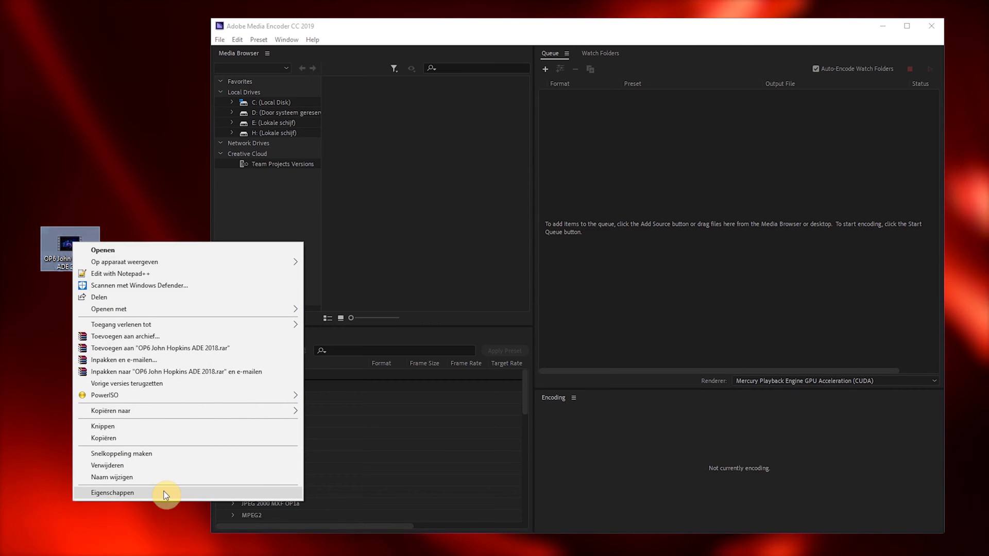
{"action": "left_click", "coordinate": [165, 494]}
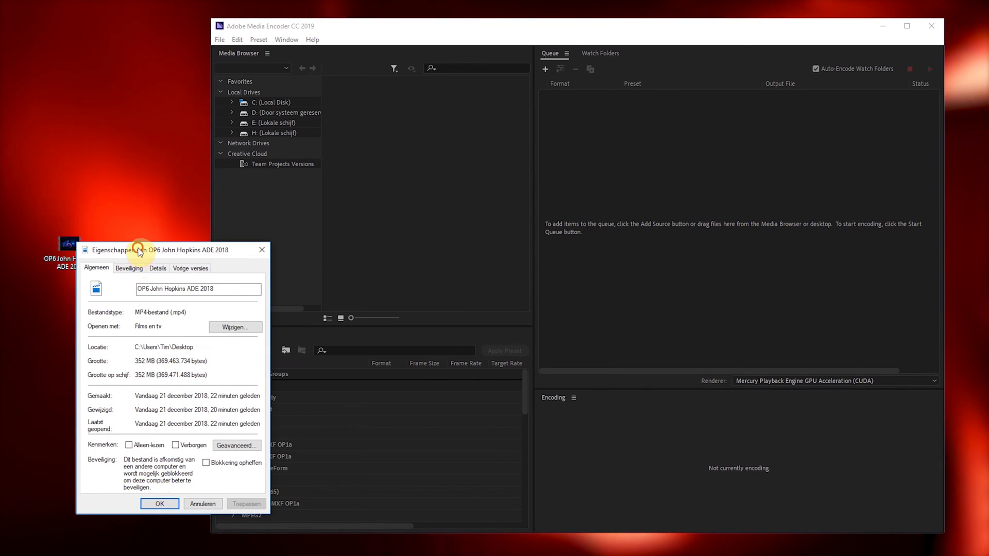
{"action": "left_click_drag", "start_coordinate": [139, 251], "coordinate": [169, 213]}
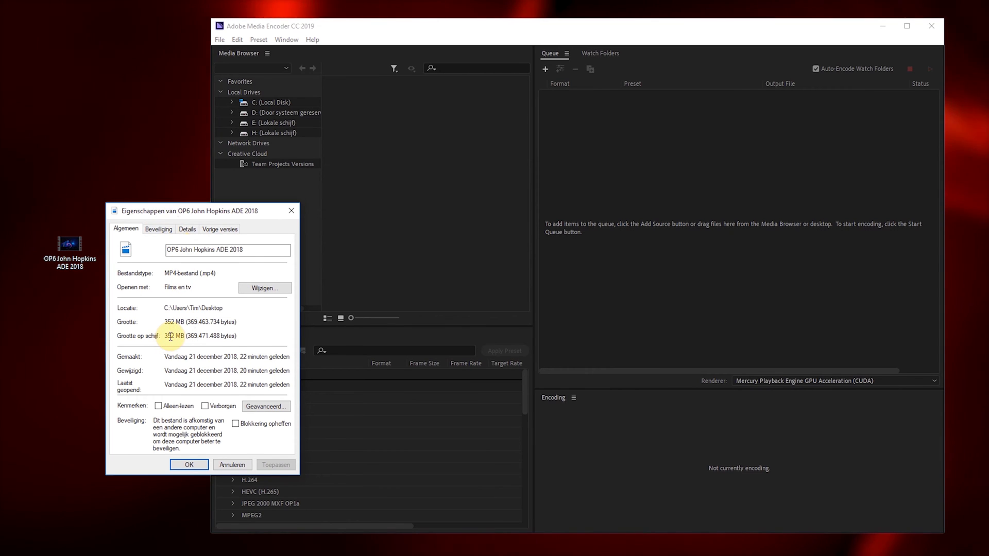
{"action": "left_click", "coordinate": [291, 211]}
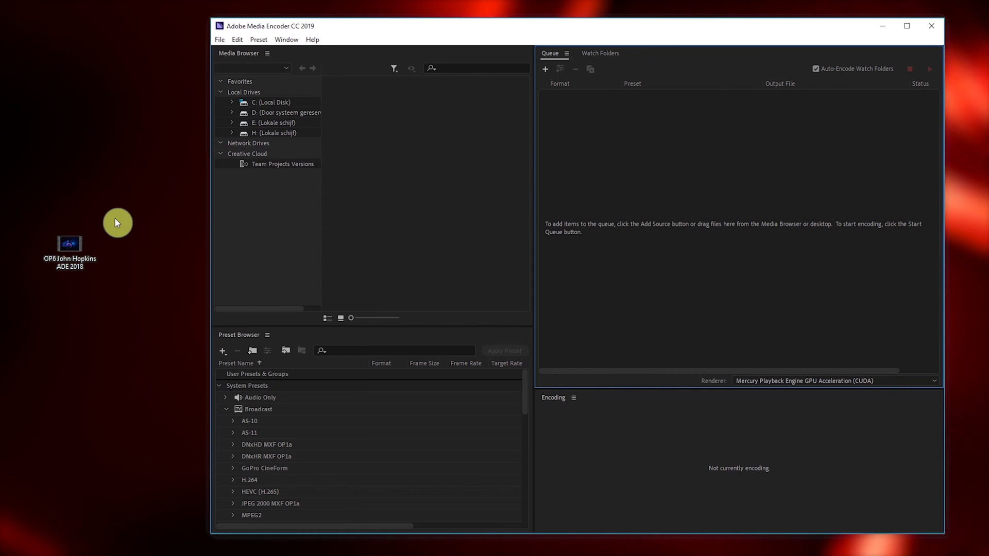
Drag the video into the queue, delete it, then re-add OP6 John Hopkins ADE 2018.mp4 via Add Source.
{"action": "left_click_drag", "start_coordinate": [70, 244], "coordinate": [647, 174]}
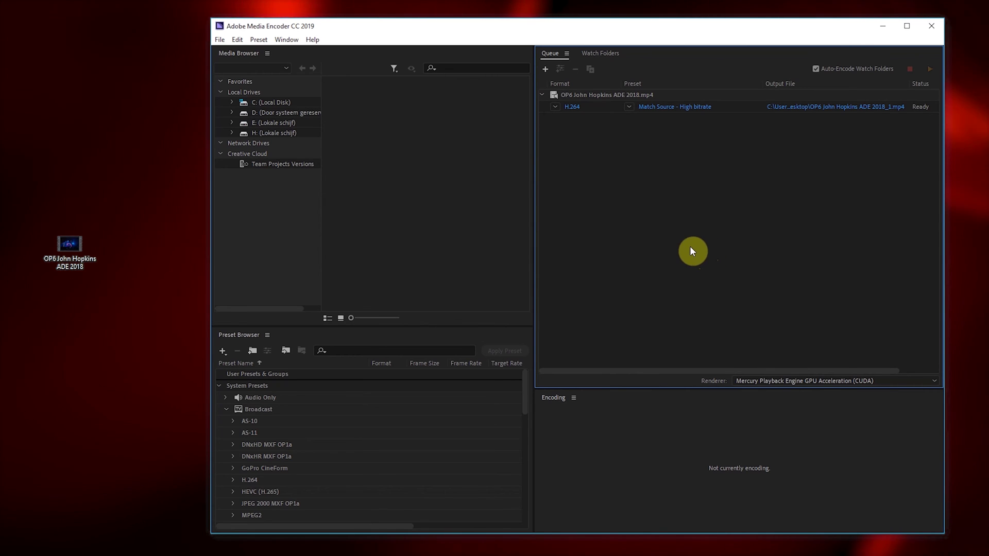
{"action": "left_click", "coordinate": [606, 92]}
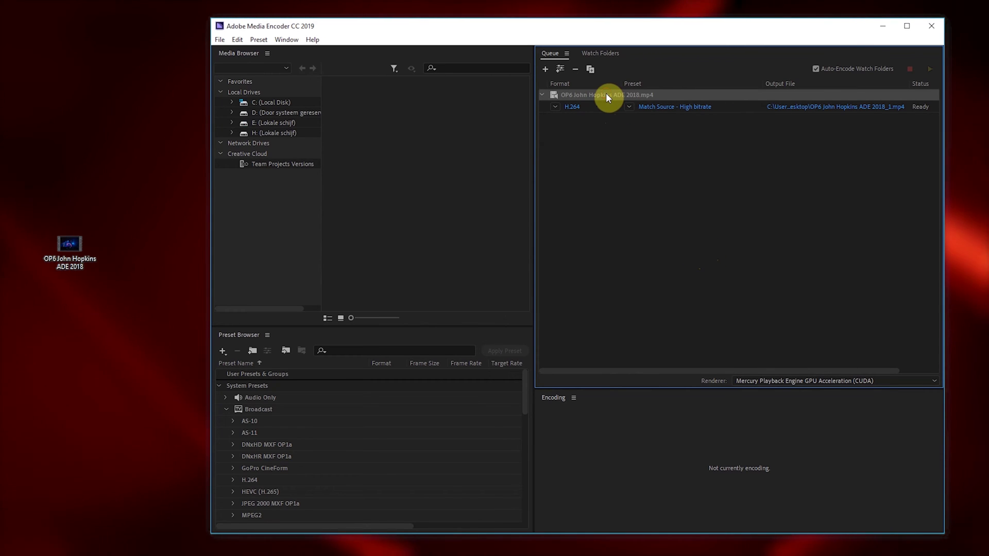
{"action": "key", "text": "Delete"}
{"action": "left_click", "coordinate": [632, 316]}
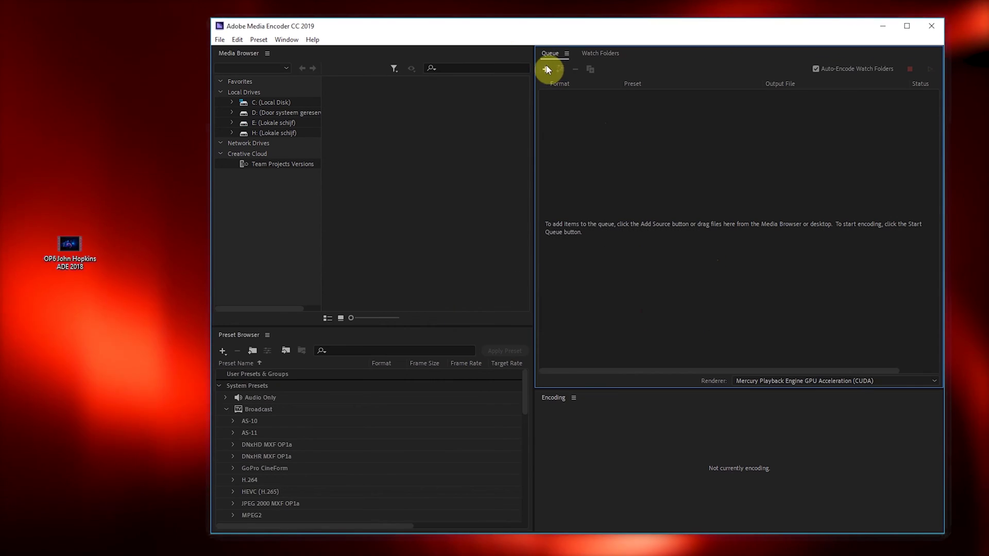
{"action": "left_click", "coordinate": [548, 70]}
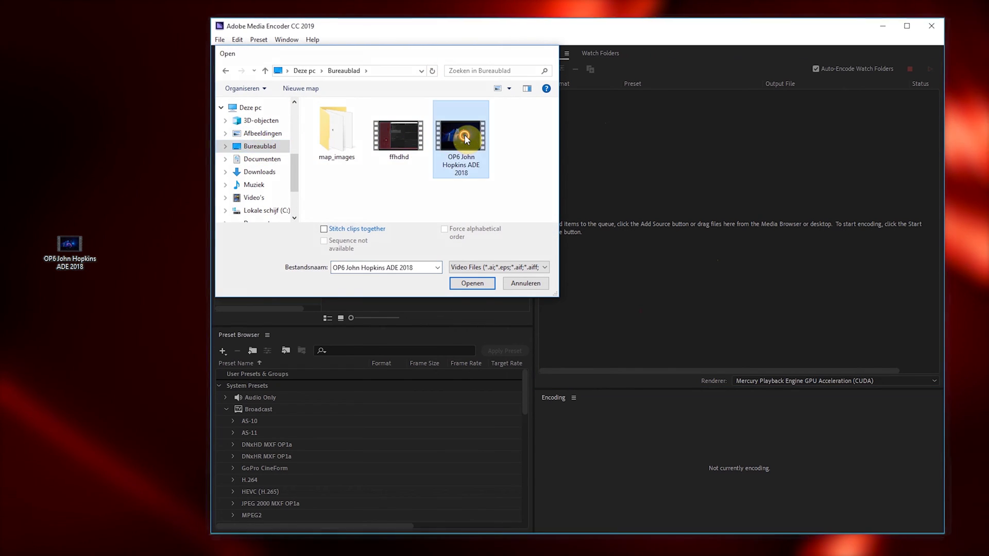
{"action": "double_click", "coordinate": [464, 138]}
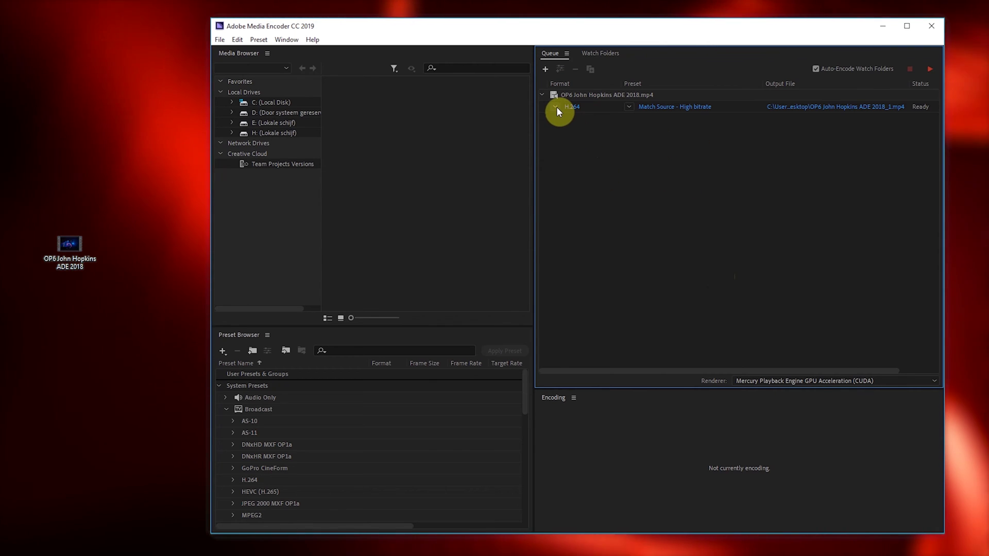
{"action": "left_click", "coordinate": [557, 108]}
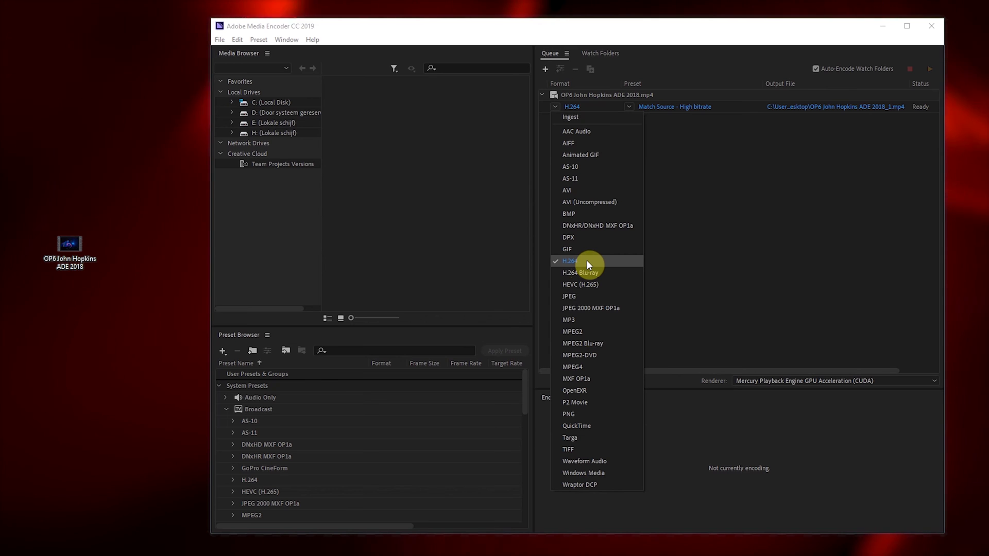
{"action": "left_click", "coordinate": [586, 264]}
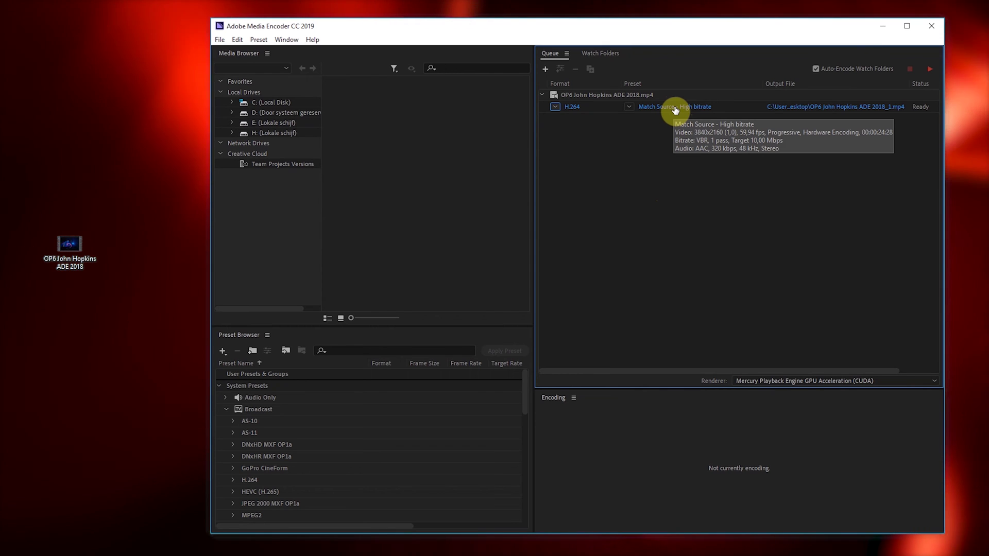
In the clip's Export Settings, stop matching the source frame rate and set it to 25.
{"action": "left_click", "coordinate": [675, 108]}
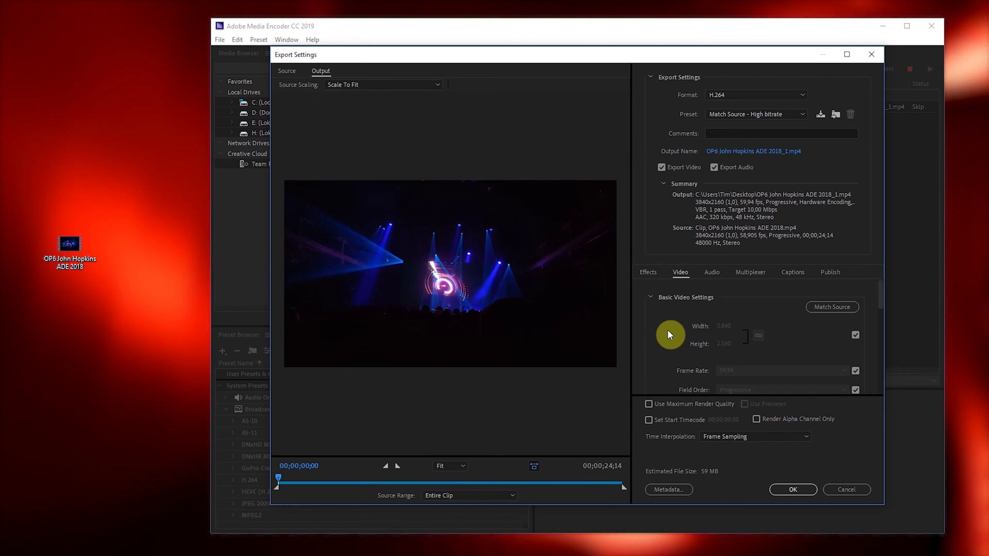
{"action": "scroll", "coordinate": [667, 330], "scroll_direction": "down", "scroll_amount": 1}
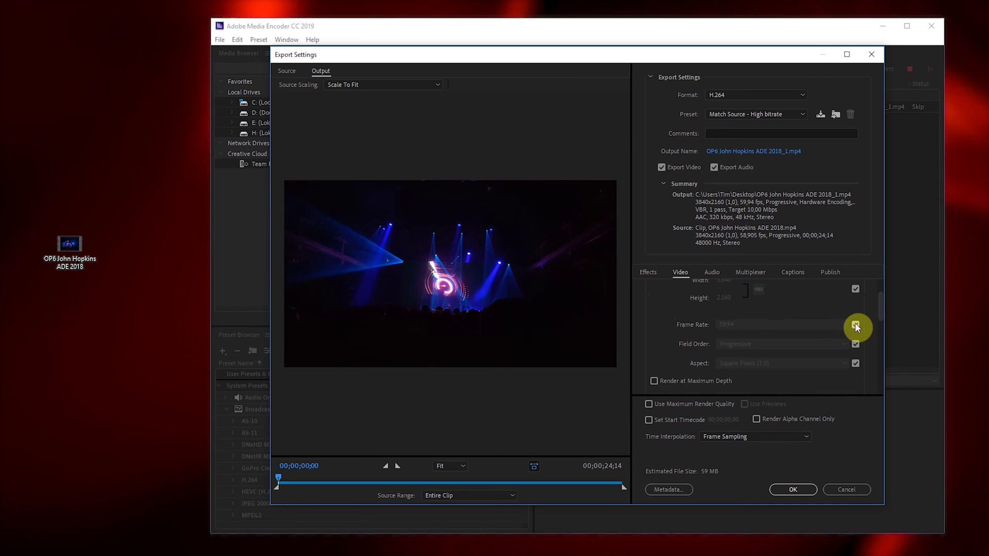
{"action": "left_click", "coordinate": [856, 324]}
{"action": "left_click", "coordinate": [788, 320]}
{"action": "left_click", "coordinate": [737, 409]}
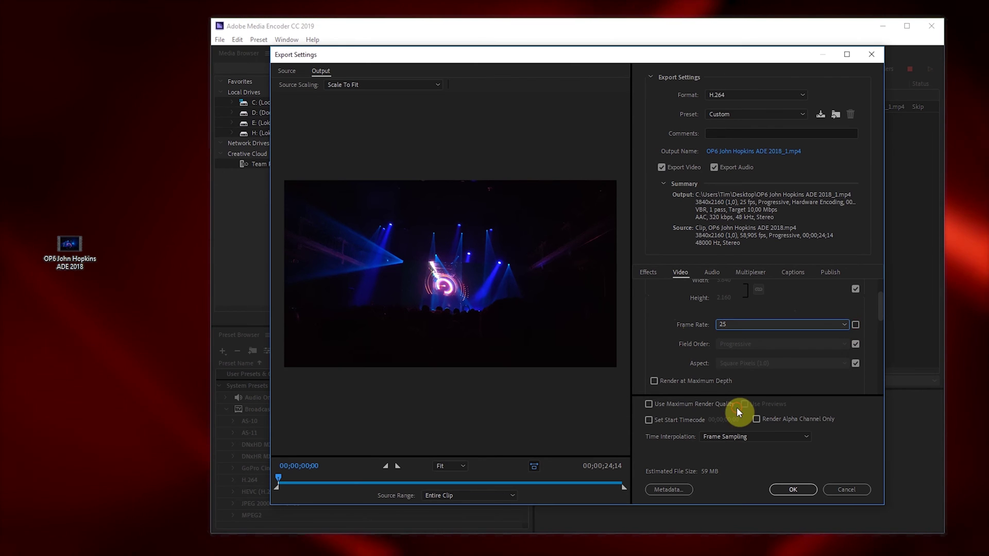
{"action": "scroll", "coordinate": [656, 319], "scroll_direction": "down", "scroll_amount": 2}
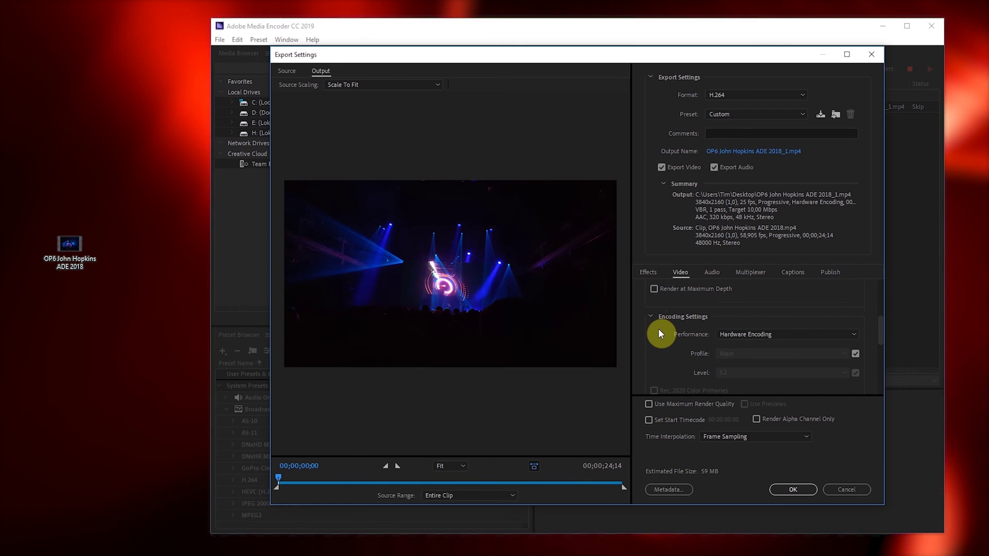
{"action": "scroll", "coordinate": [658, 328], "scroll_direction": "down", "scroll_amount": 2}
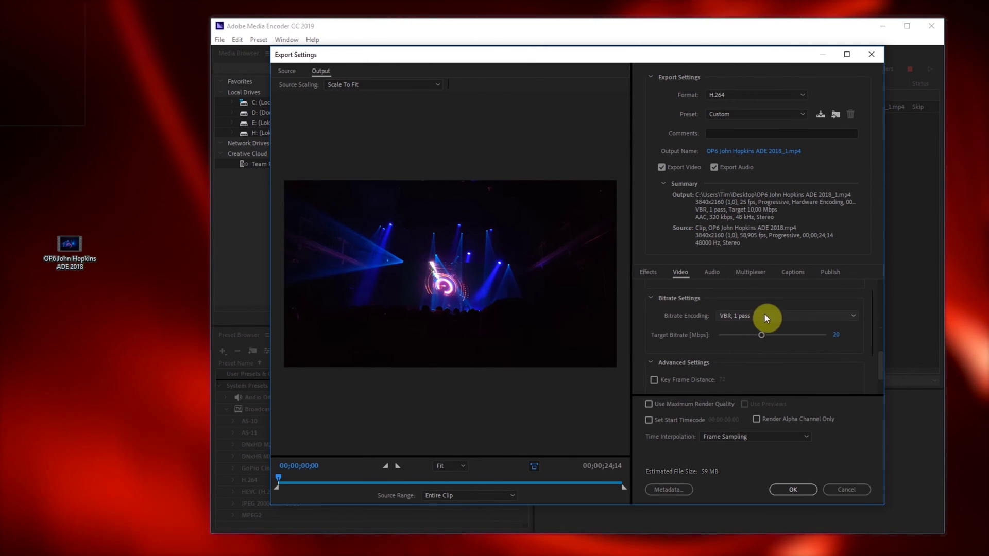
Set Bitrate Encoding to CBR with a 10 Mbps target, and check the Output Name save location.
{"action": "left_click", "coordinate": [769, 315]}
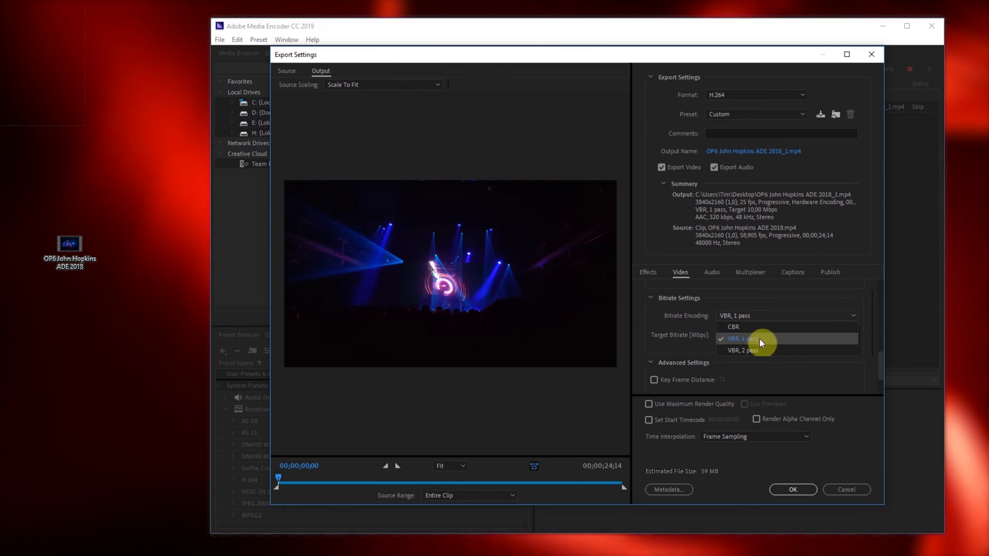
{"action": "left_click", "coordinate": [757, 327]}
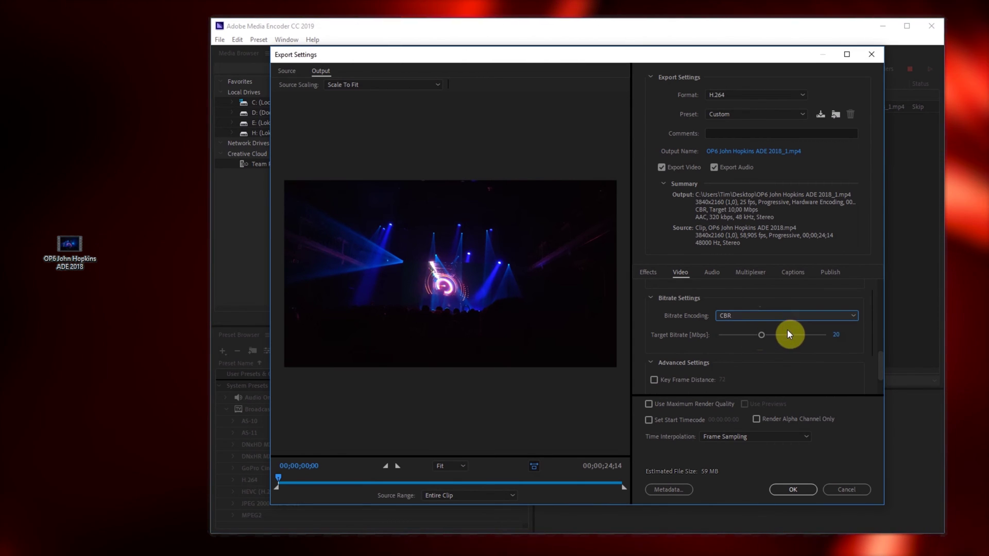
{"action": "type", "text": "5"}
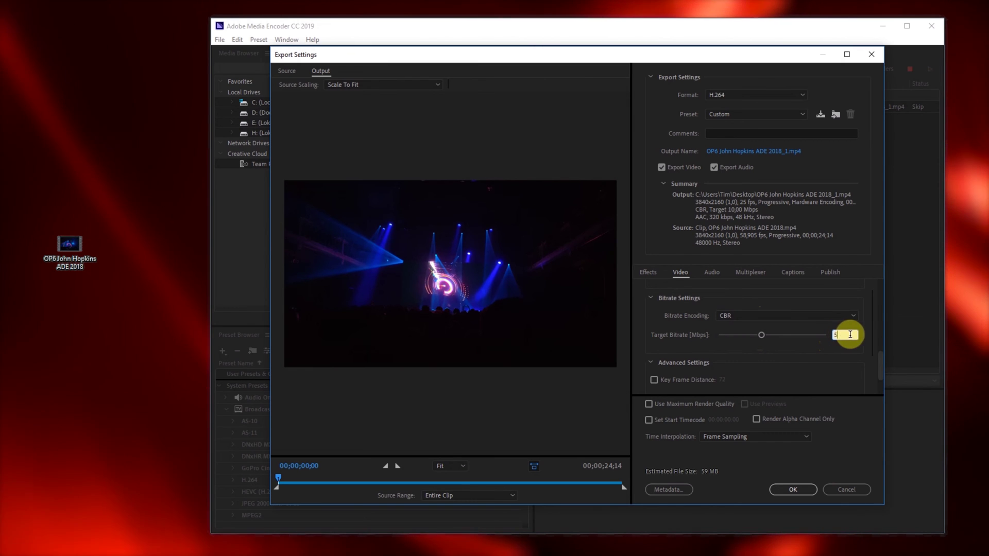
{"action": "left_click", "coordinate": [857, 346]}
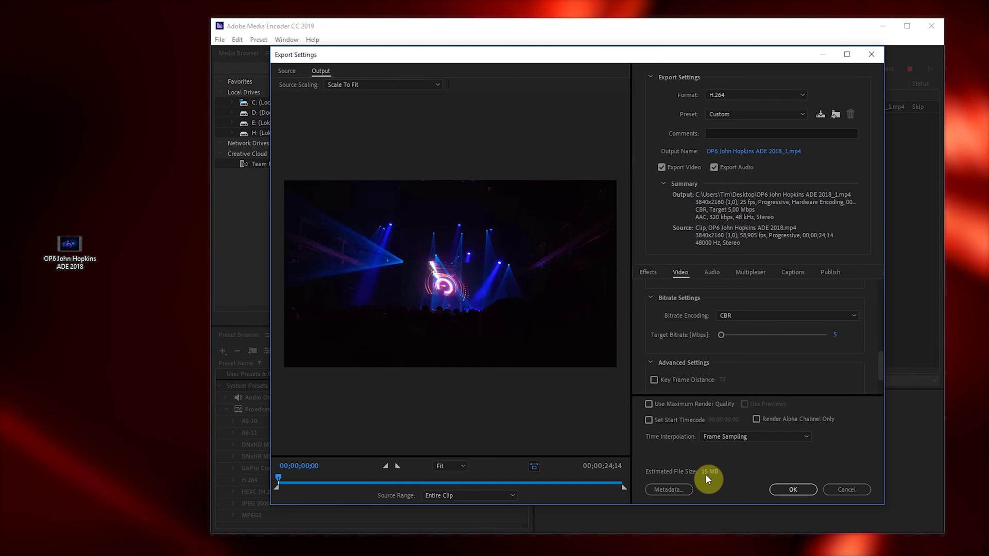
{"action": "left_click", "coordinate": [836, 334]}
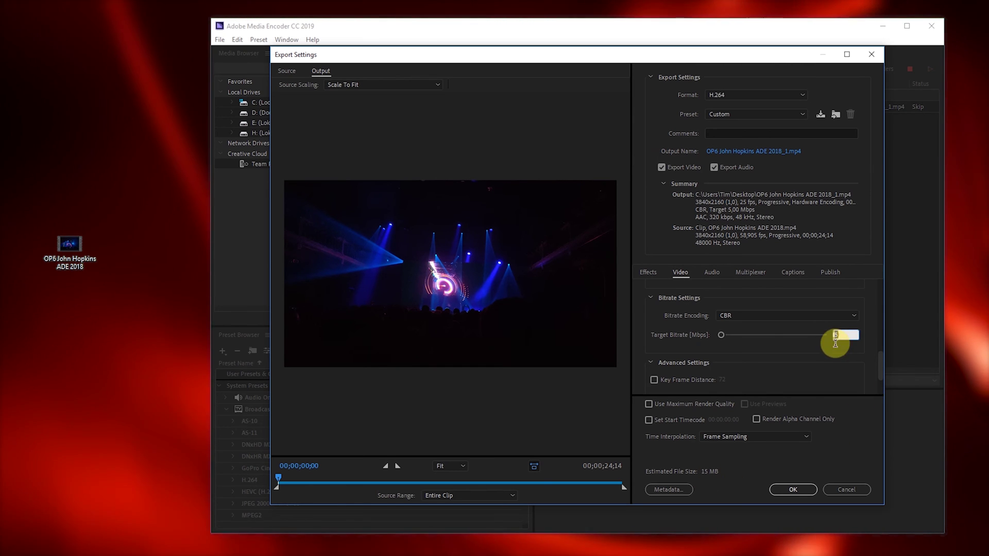
{"action": "type", "text": "1"}
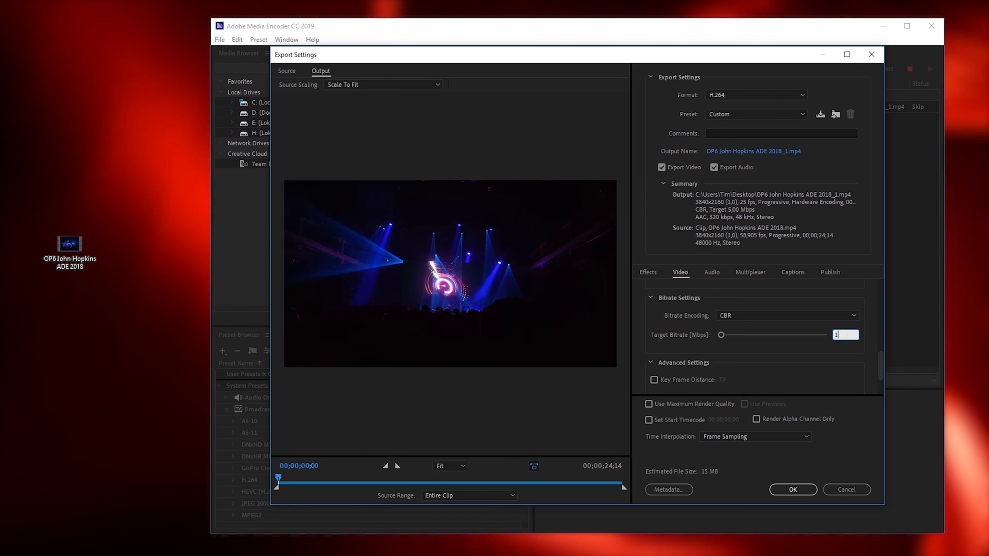
{"action": "type", "text": "0"}
{"action": "key", "text": "Return"}
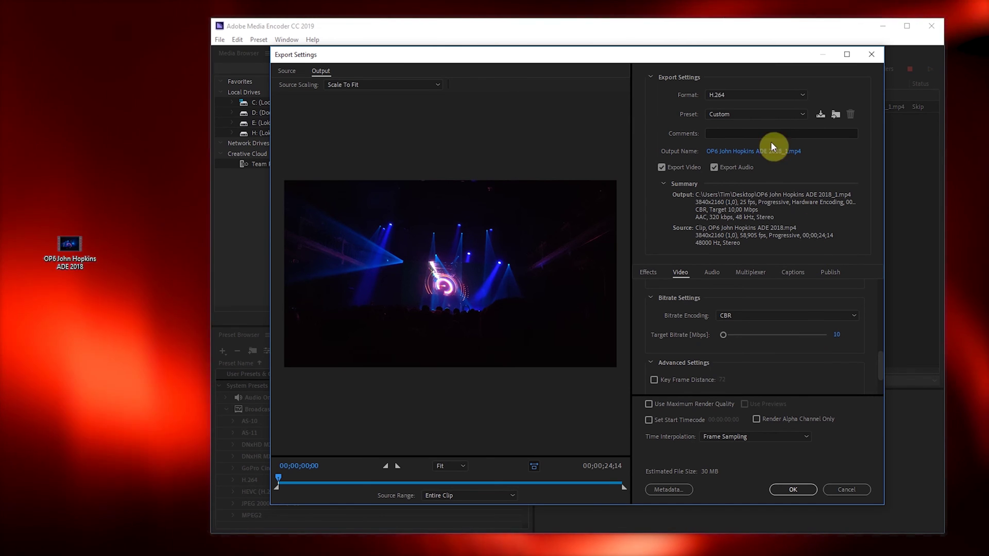
{"action": "left_click", "coordinate": [772, 151]}
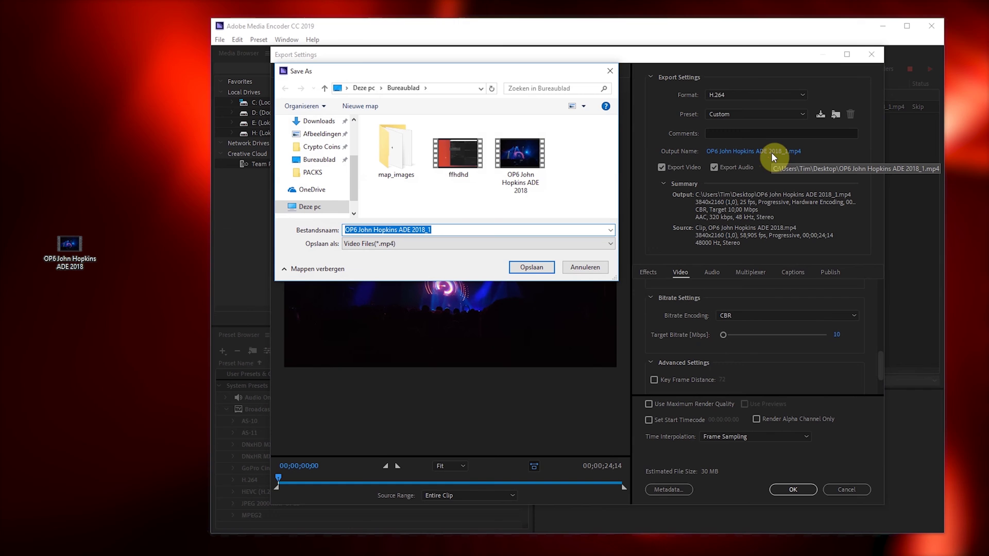
{"action": "left_click", "coordinate": [531, 268]}
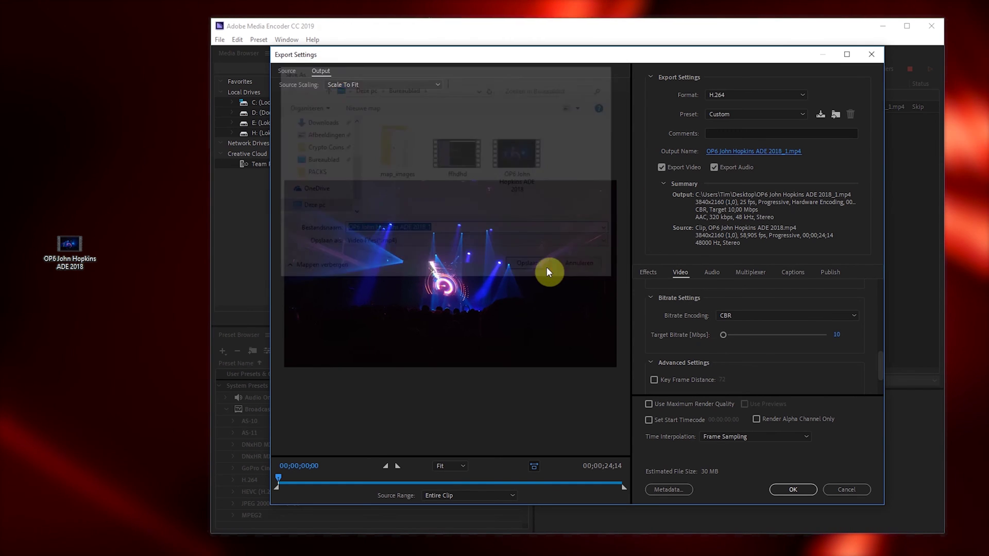
Accept the export settings, keep Mercury Playback Engine GPU Acceleration (CUDA), and start the queue.
{"action": "left_click", "coordinate": [793, 490]}
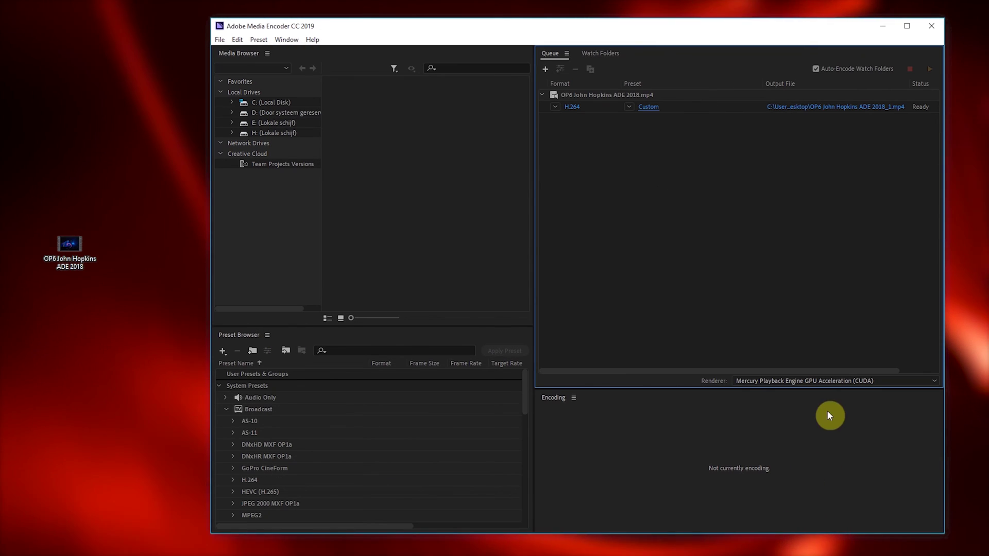
{"action": "left_click", "coordinate": [816, 381]}
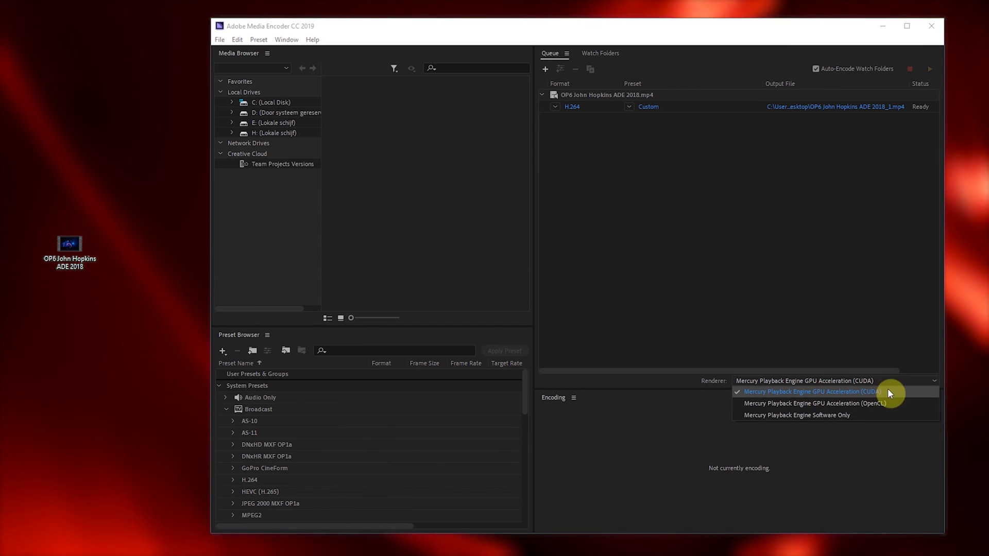
{"action": "left_click", "coordinate": [886, 391]}
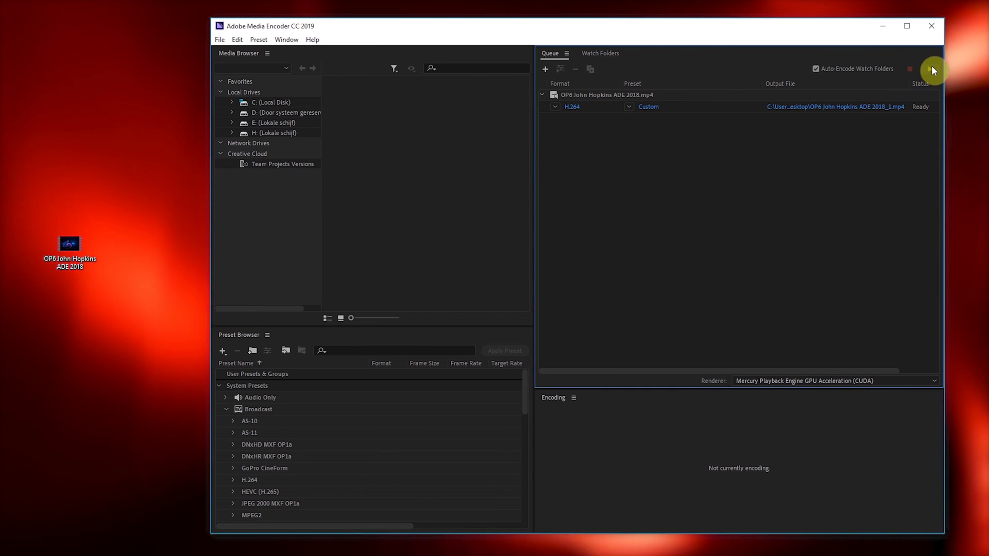
{"action": "left_click", "coordinate": [929, 69]}
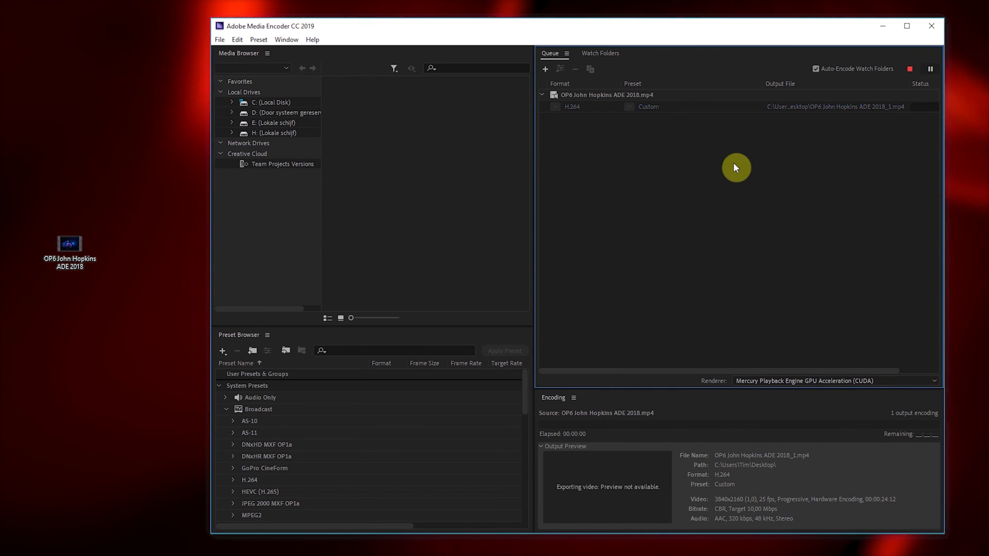